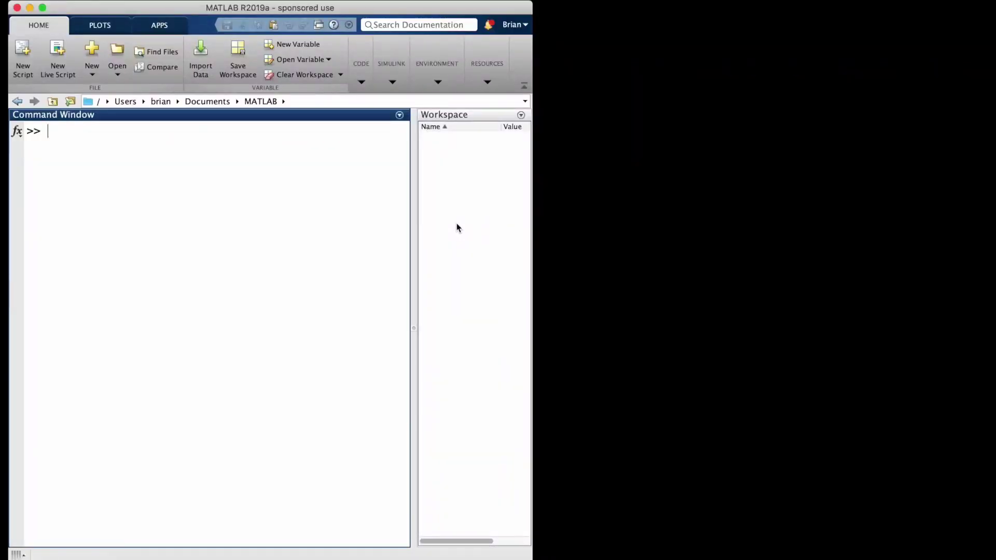
- Define G = tf([1 2], [1 3 1]) and plot its Bode diagram with bode(G)
text(G = tf([1 2], [1 3 1]))
key(Return)
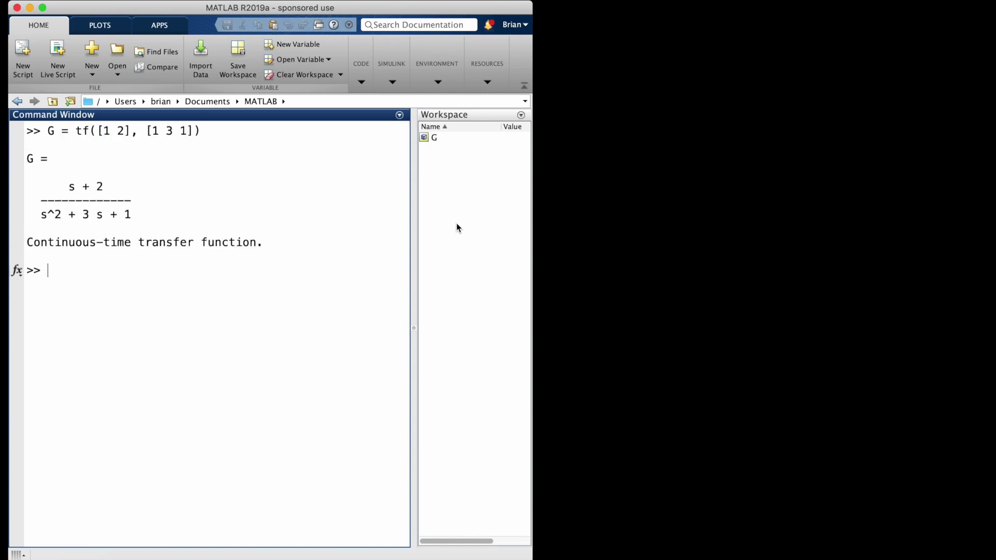
text(bode(G))
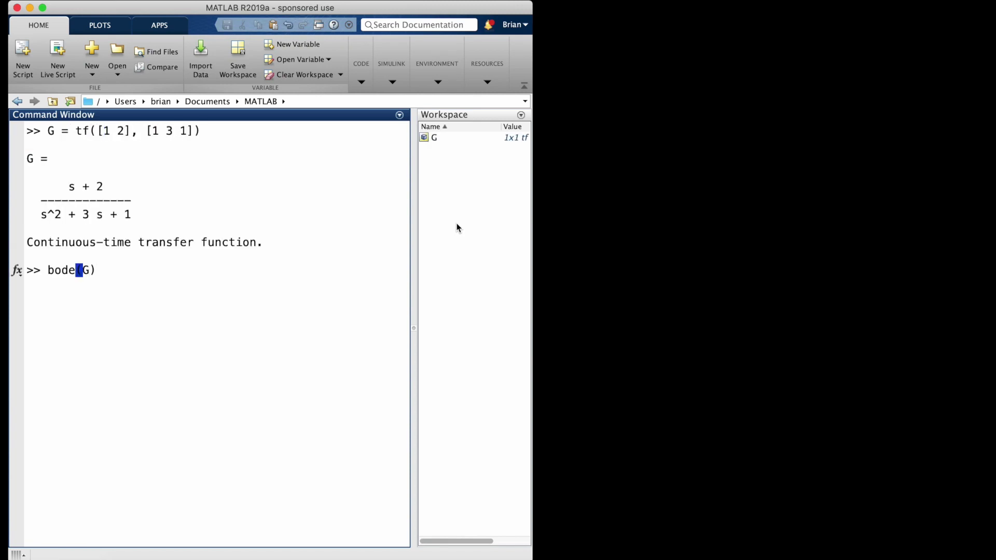
key(Return)
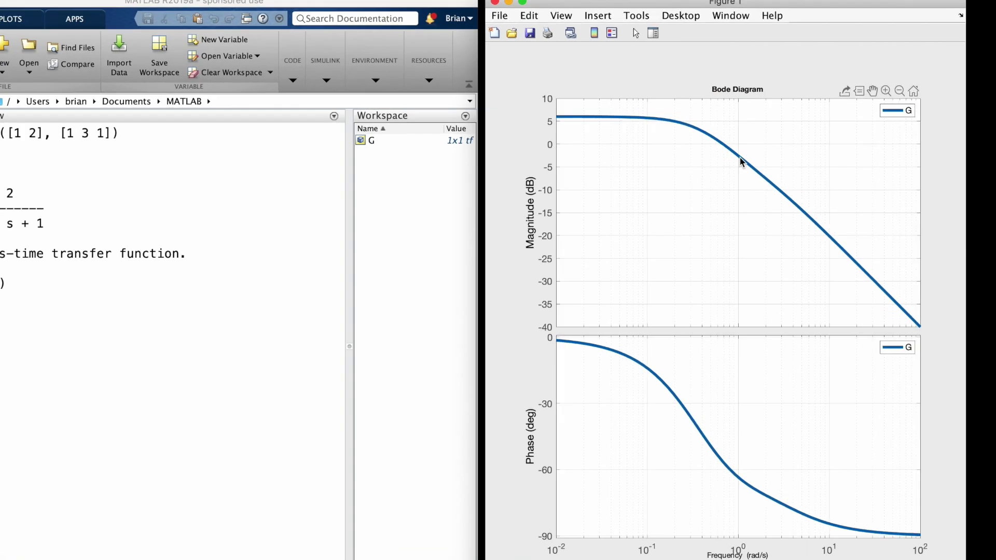
- Pin data tips on G's Bode curves at 1.01 rad/s: -2.65 dB magnitude and -63.5° phase
mouse_move(774, 152)
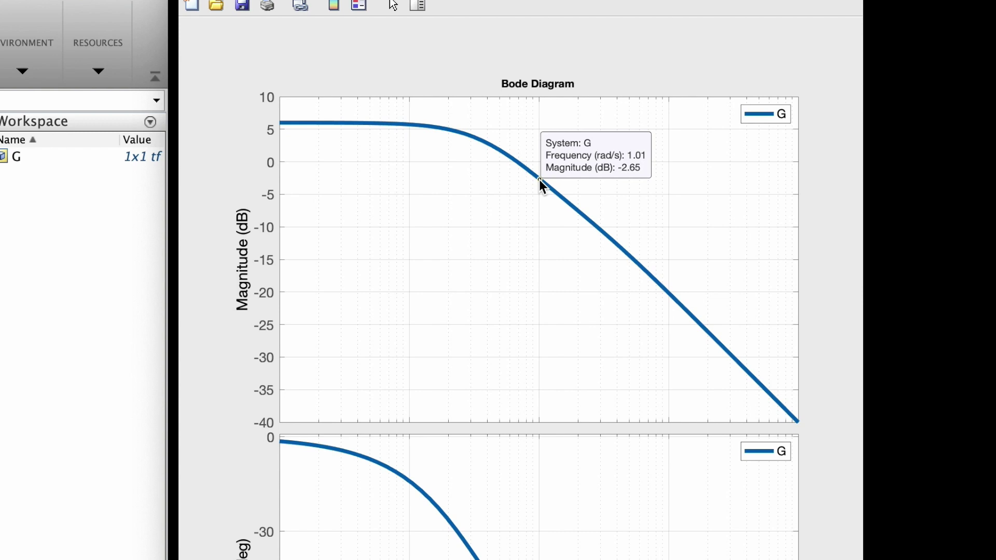
mouse_move(539, 385)
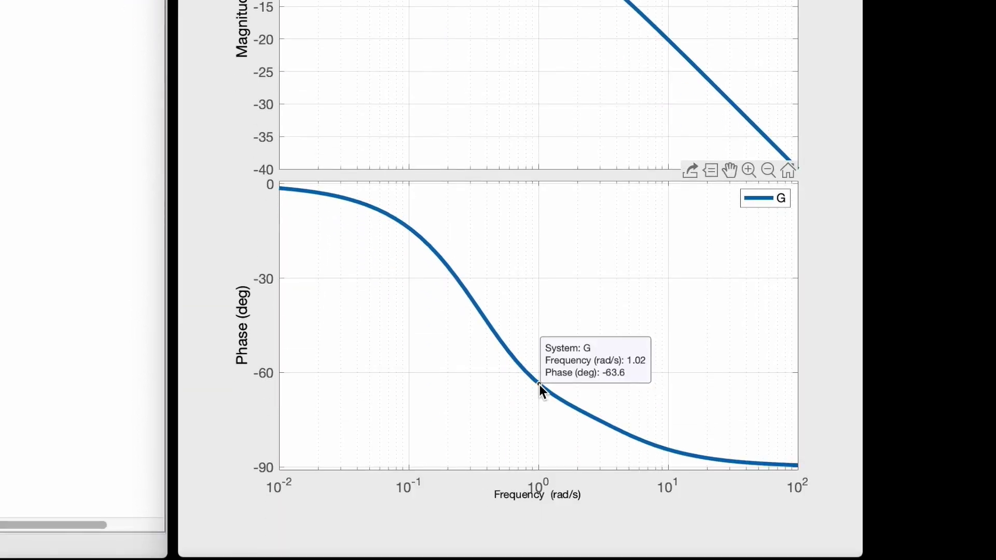
click(539, 384)
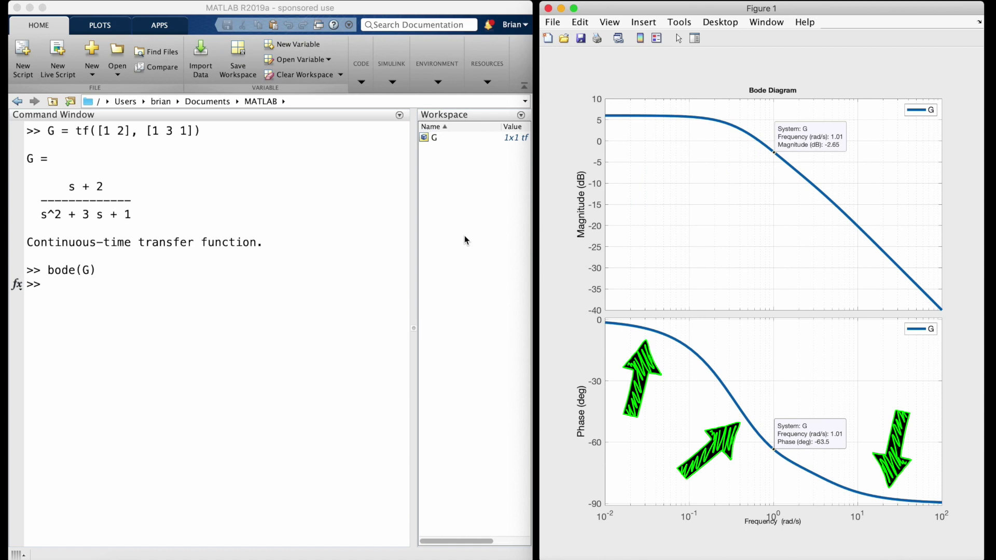
- Hold the Bode plot with hold all and define G_delay as G with a 1-second input delay
click(455, 252)
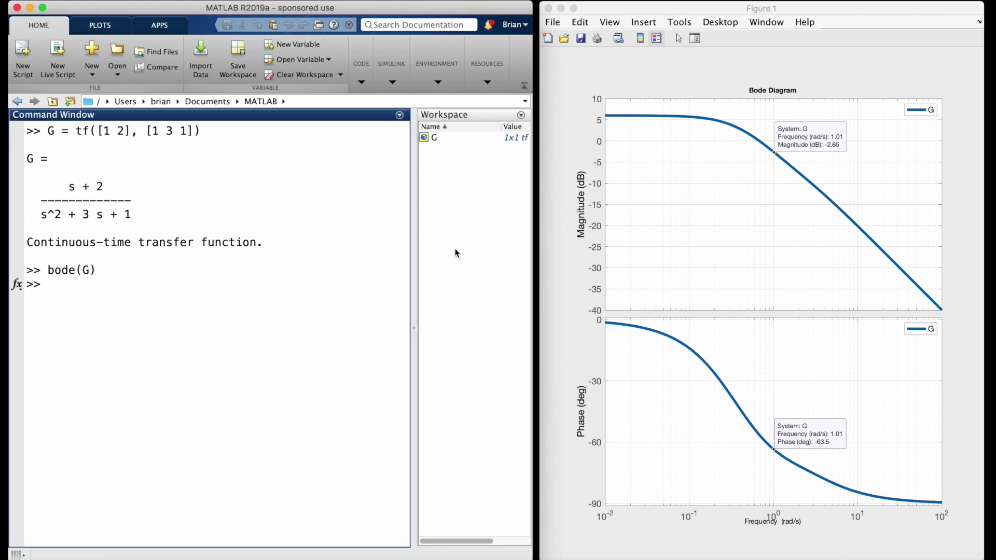
text(hold all)
key(Return)
text(G_delay )
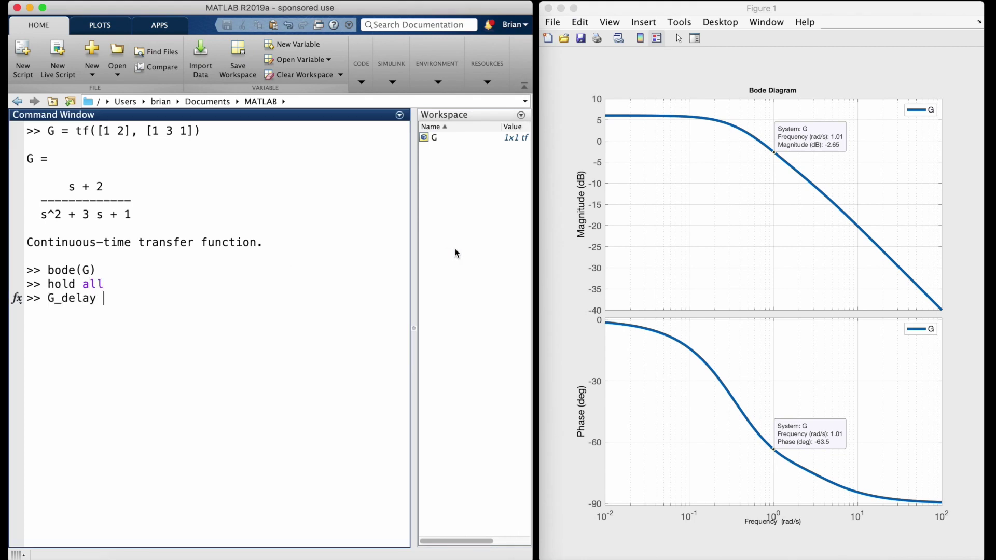
text(= tf([1 2], [1 3 1], 'InputDelay', 1))
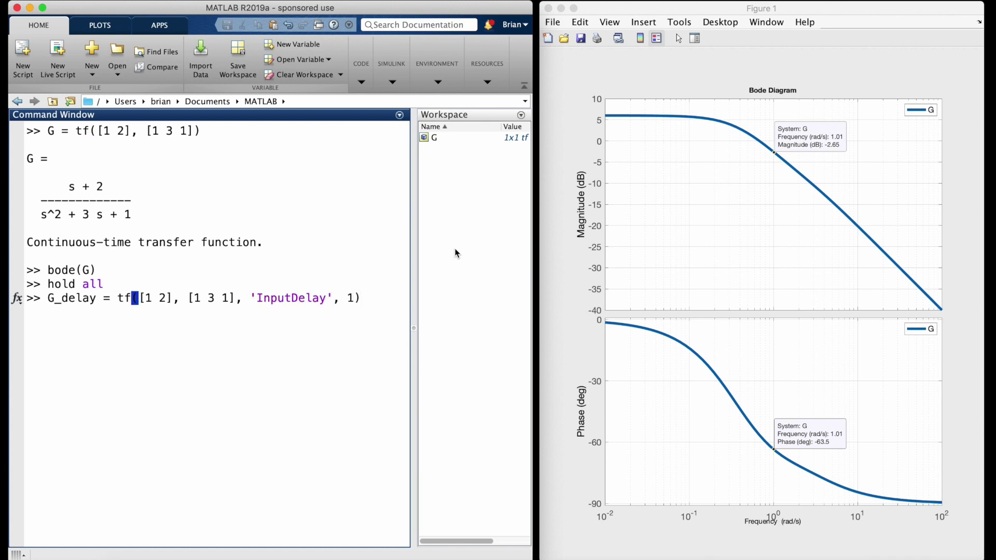
key(Return)
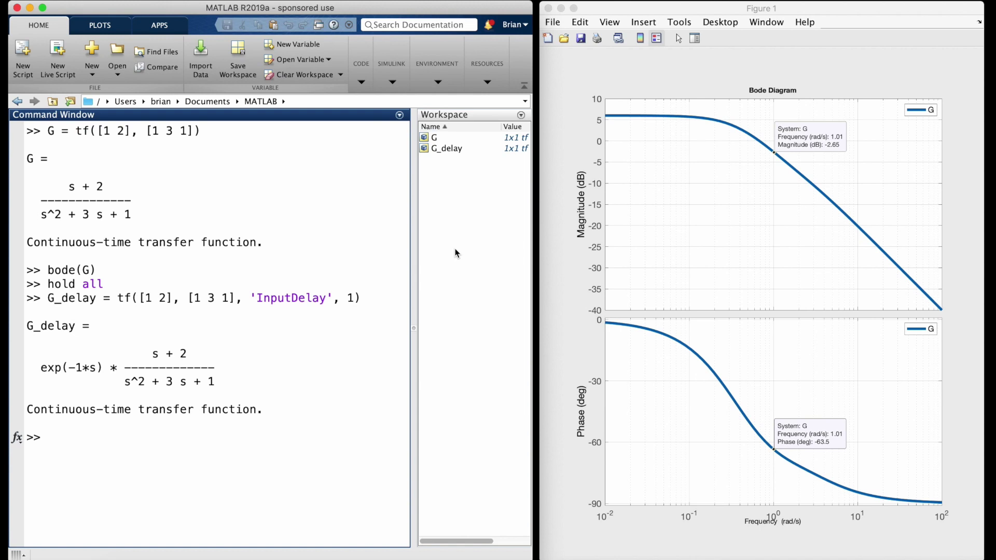
text(bode(G_delay))
- Overlay G_delay's Bode response and pin its phase at 1.01 rad/s, reading -122°
key(Return)
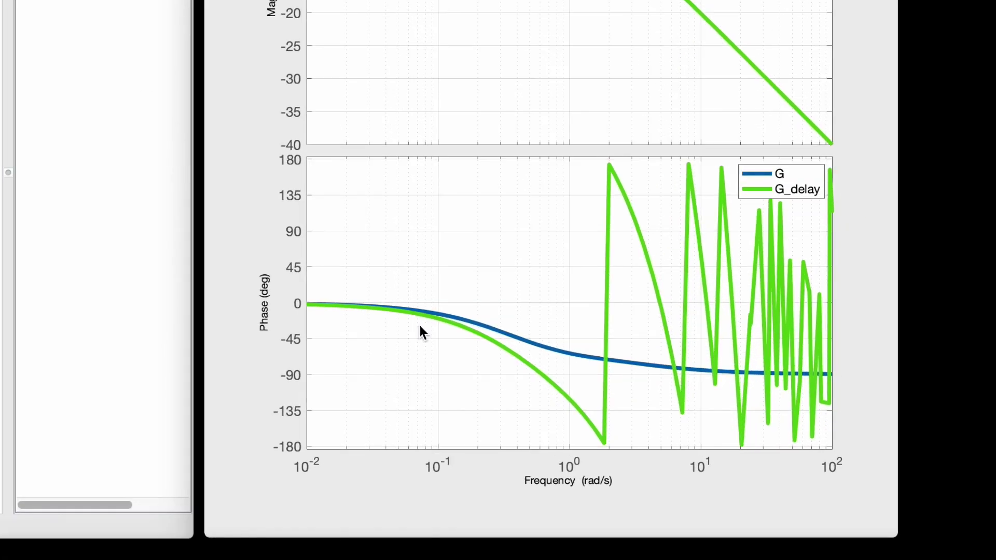
click(570, 400)
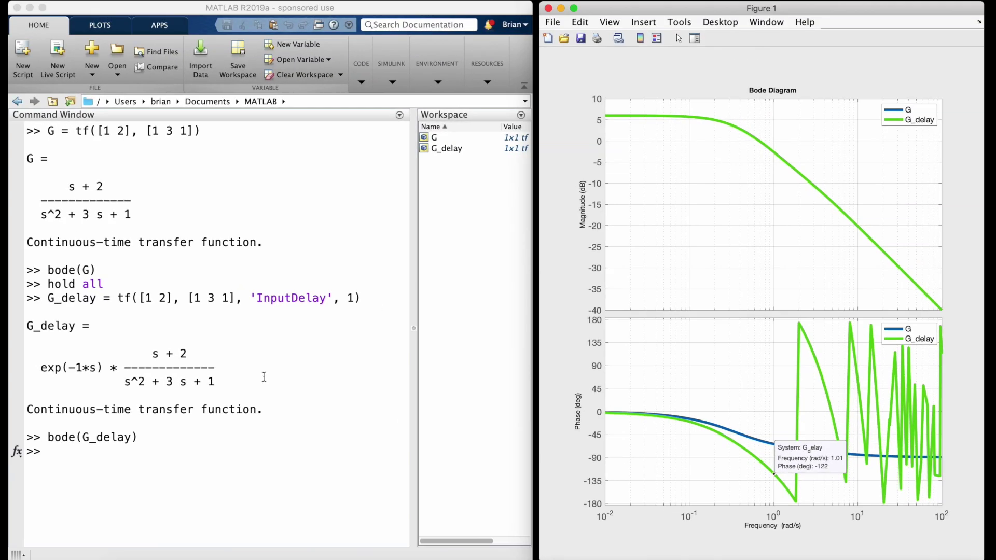
- Define G_RHP_zero = tf([-1 2], [1 3 1]) and overlay its Bode response on the comparison plot
click(171, 455)
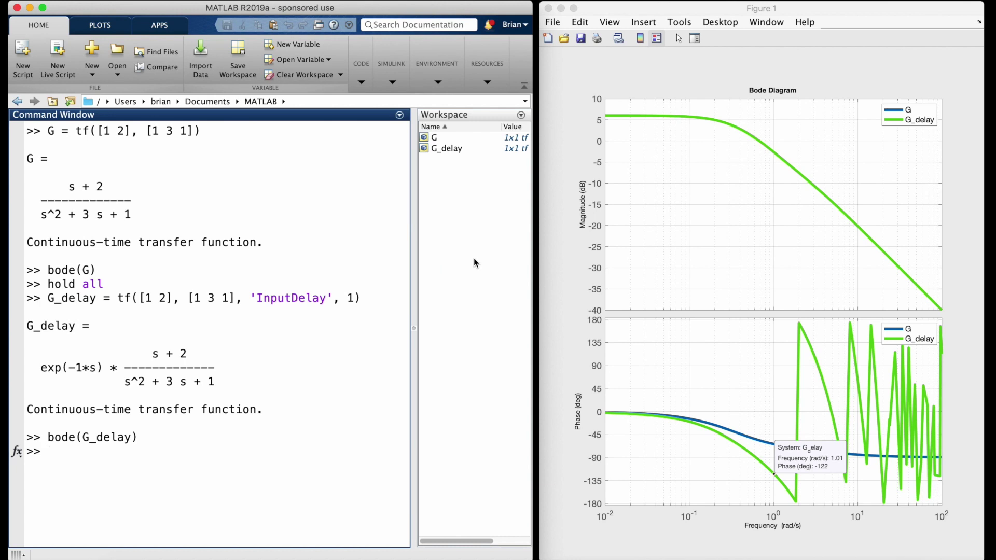
text(G_RHP_zero = tf([)
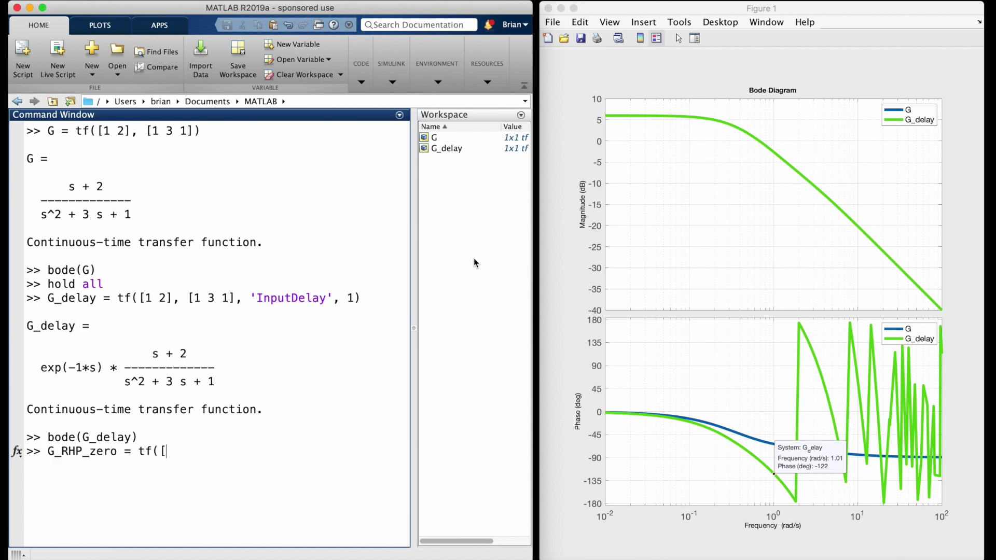
text(-1 2], [1 3 1]))
key(Return)
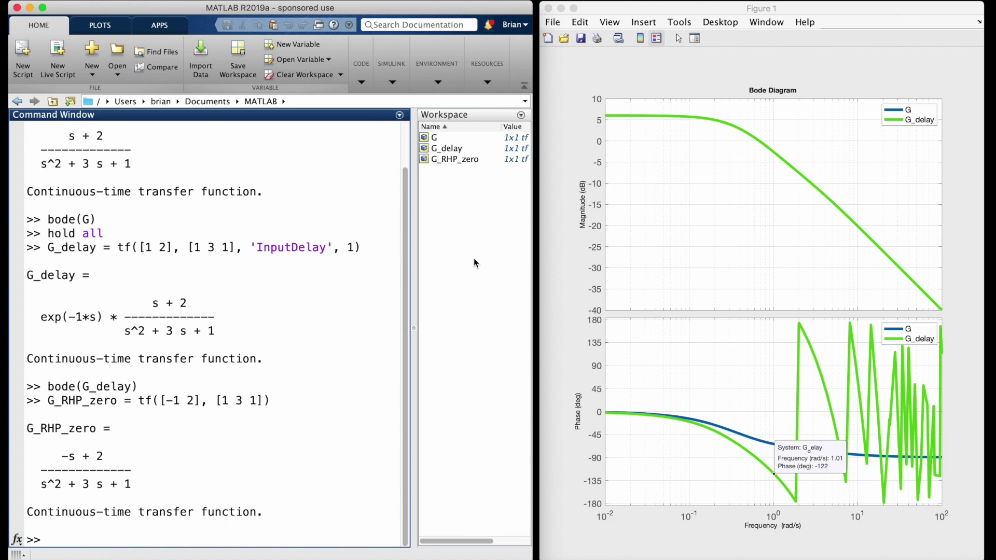
text(bode(G_RHP_zero)
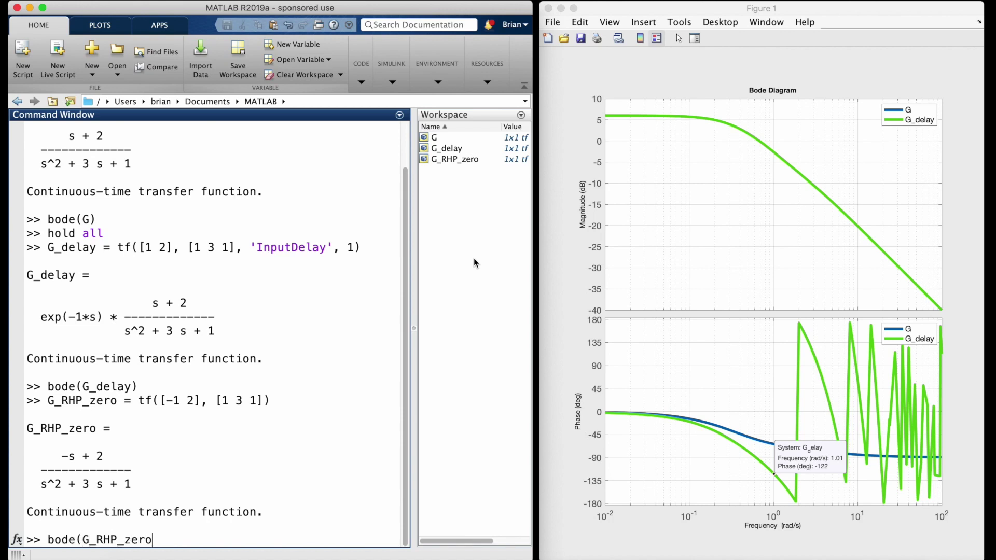
text())
key(Return)
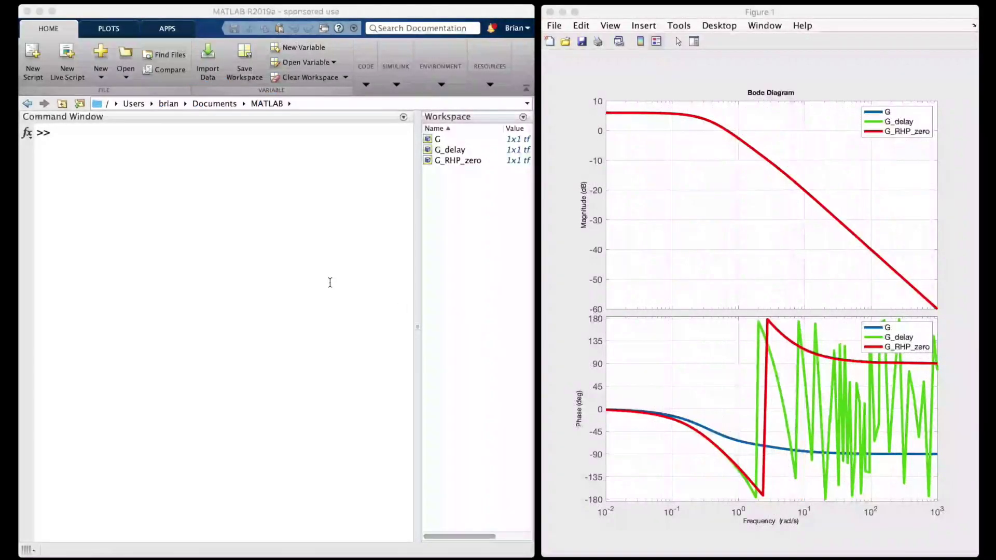
- Open a new figure and plot step(G, G_delay, G_RHP_zero) to compare the three step responses
click(179, 225)
text(figure)
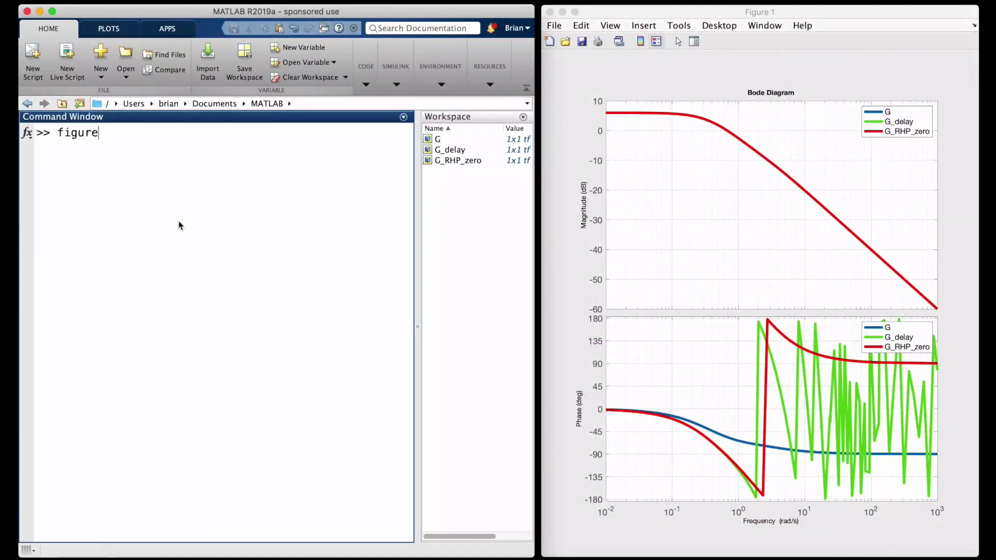
key(Return)
click(89, 190)
text(step)
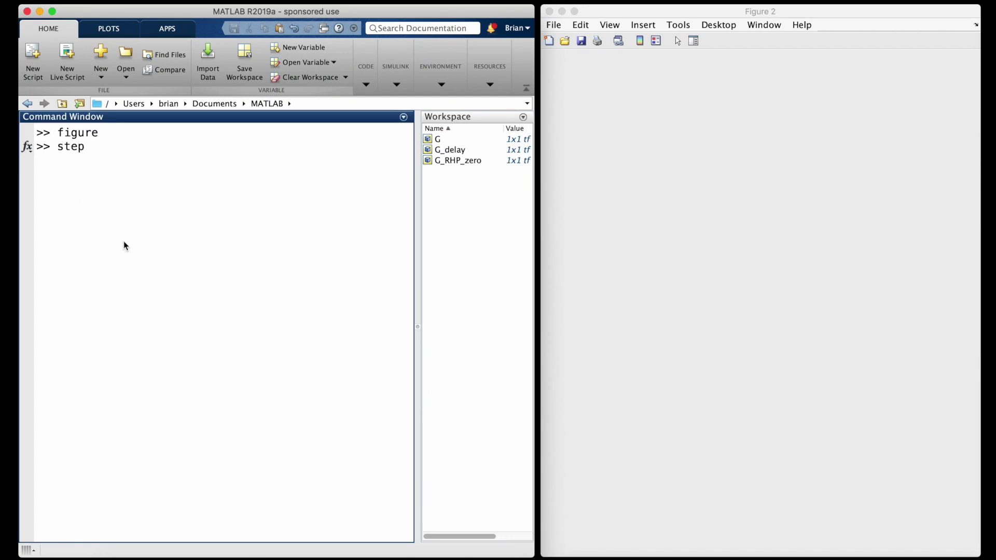
text((G, G_delay, G_RHP_zero))
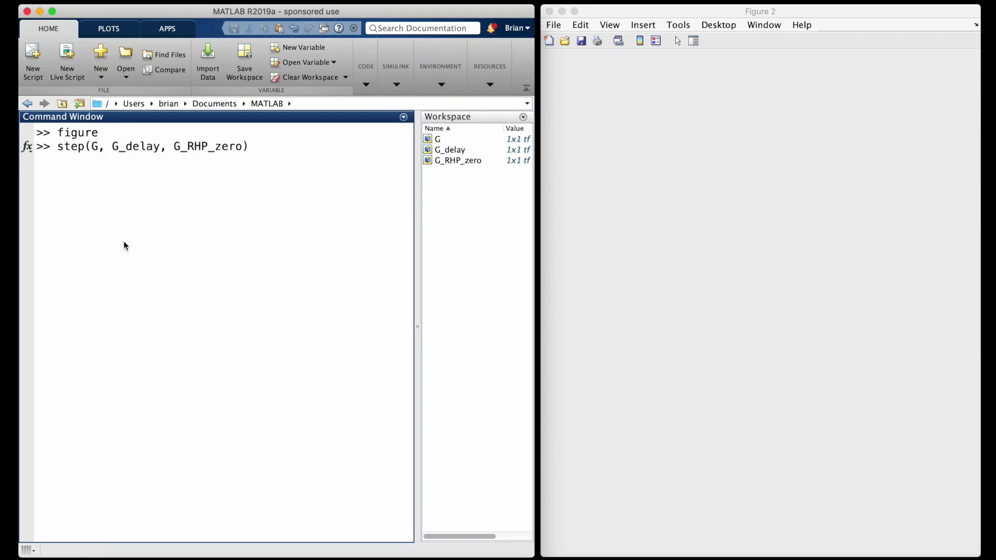
key(Return)
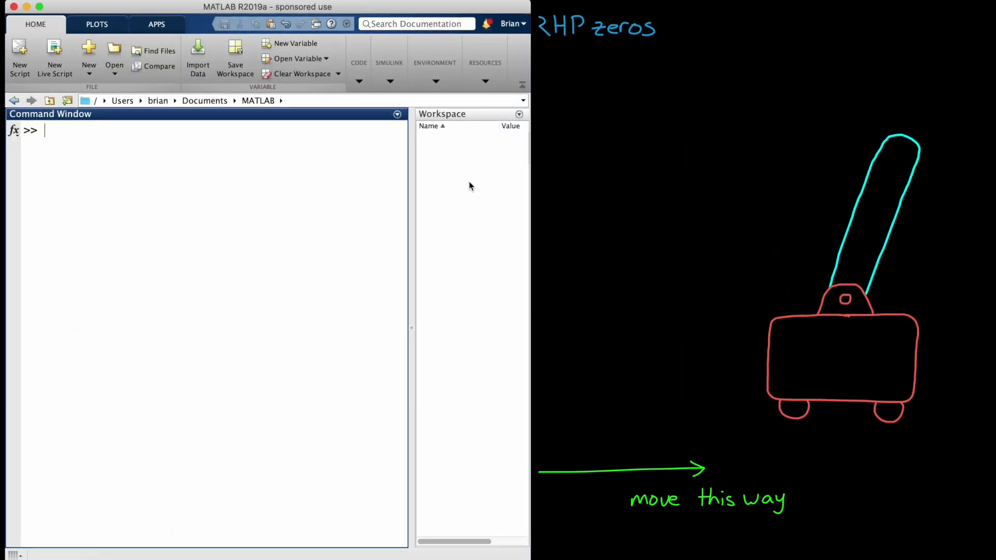
- Open and run the InvertedPendulumExample script, then spread out the response and root-locus figures
text(openE)
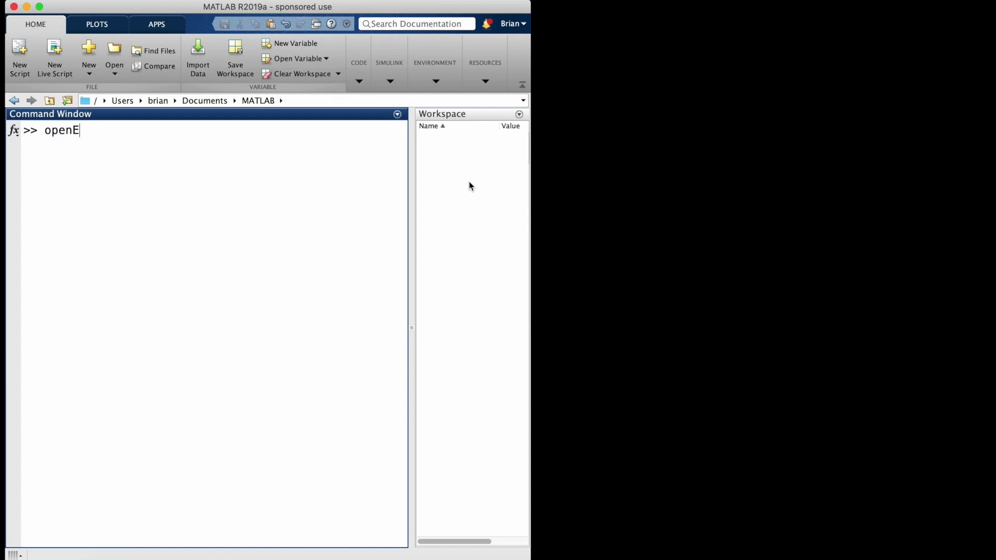
text(xample('control/InvertedPend)
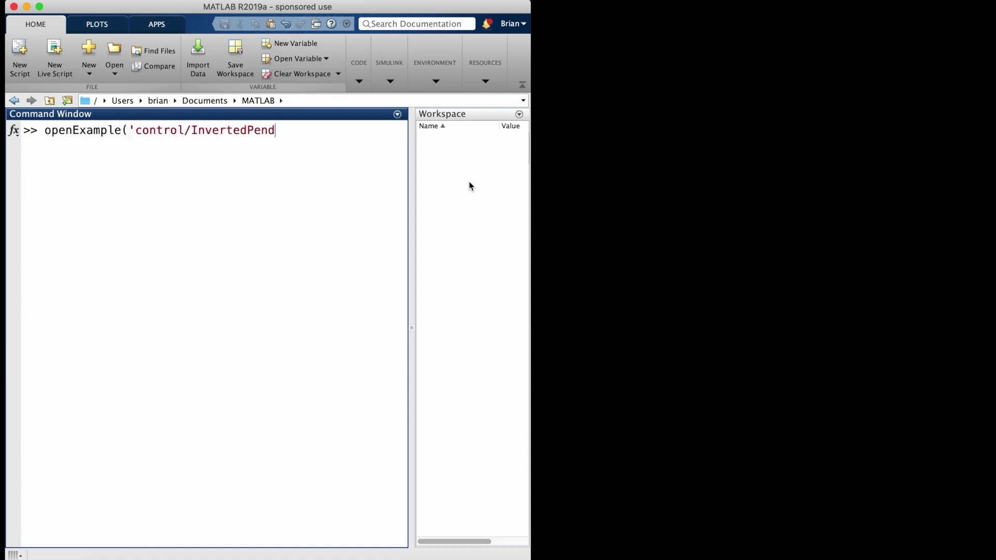
text(ulumExample'))
key(Return)
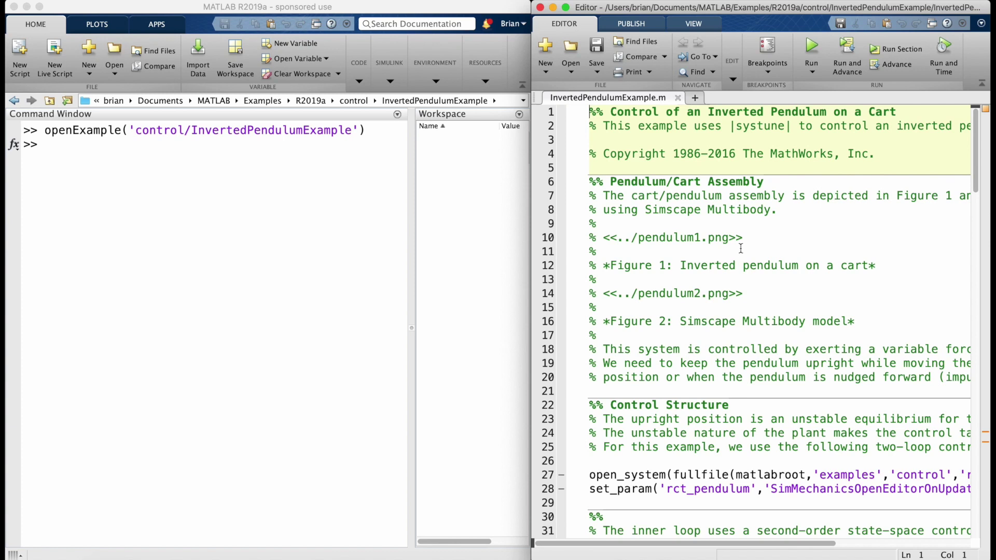
click(815, 50)
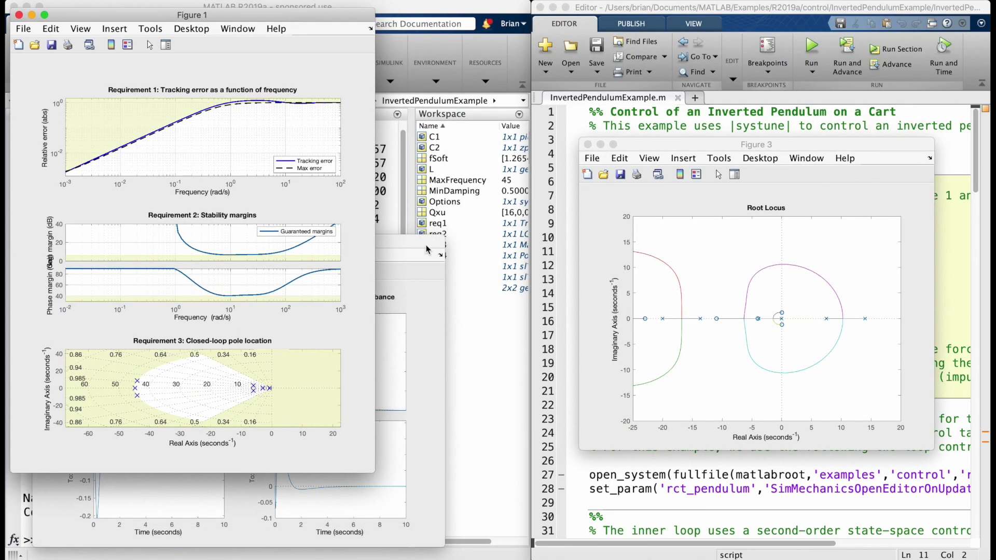
drag(426, 250, 614, 212)
drag(726, 143, 736, 54)
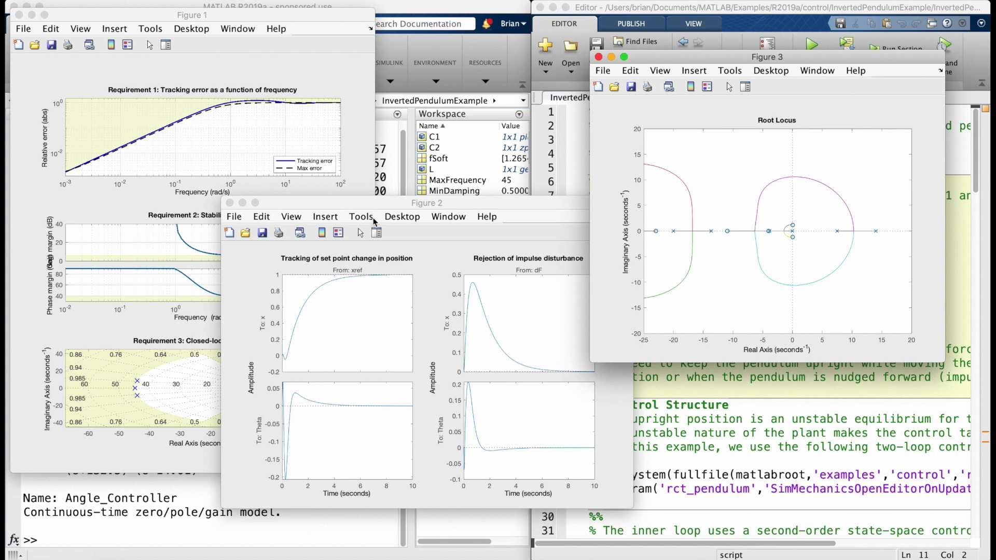
- Enlarge the set-point tracking figure, then centre and enlarge the Root Locus figure
click(362, 206)
drag(632, 200, 851, 86)
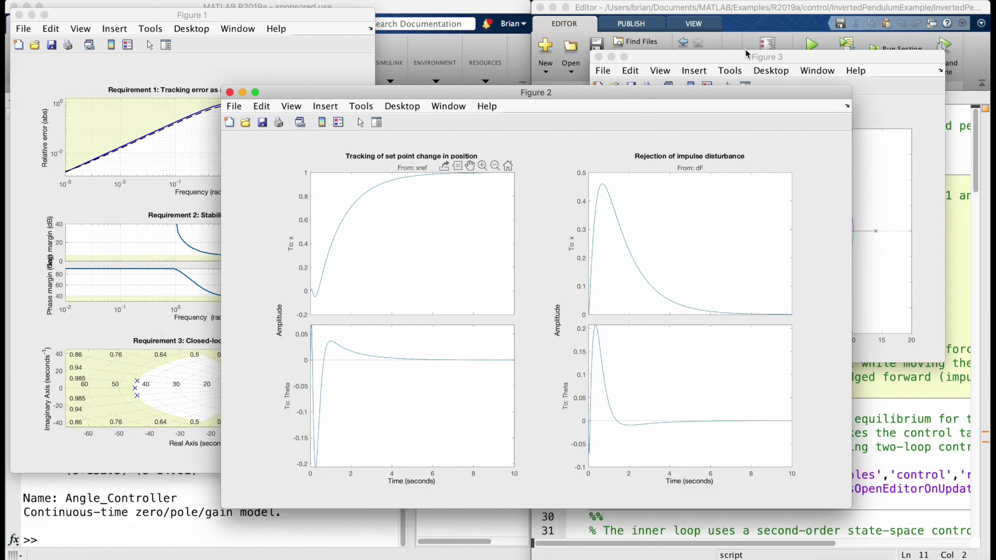
click(740, 20)
drag(740, 21, 541, 85)
drag(737, 382, 941, 510)
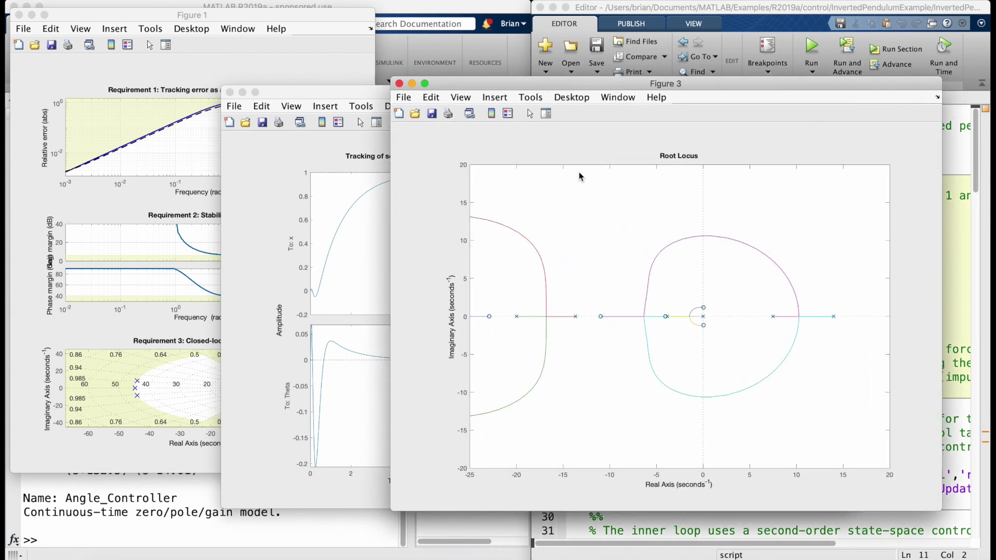
- Zoom in on the root locus around the poles and zeros near the origin
mouse_move(837, 186)
click(858, 159)
drag(696, 296, 710, 339)
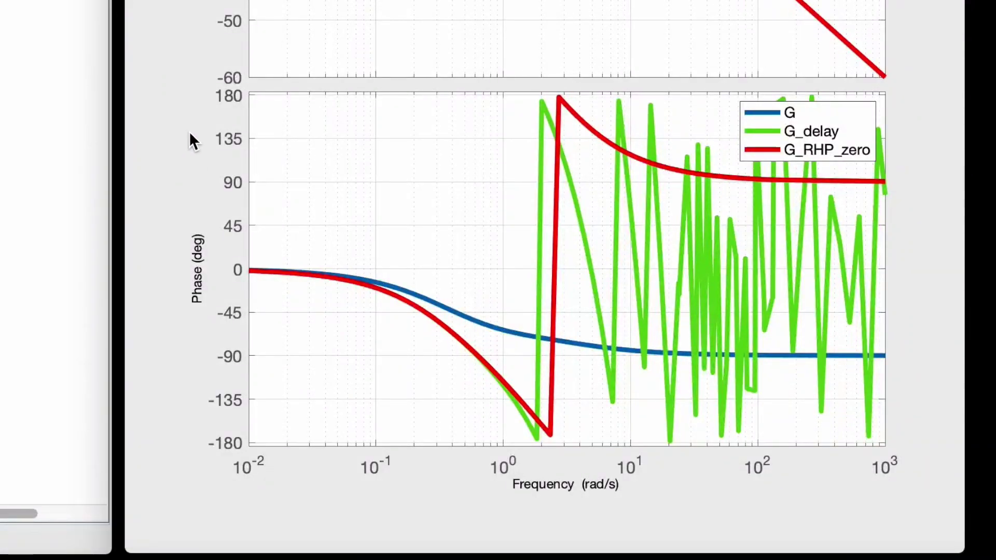
- Mark Minimum Stability Margins on the Bode plot and show the G and G_RHP_zero margin readouts (85.9°, 2.2 s)
right_click(394, 193)
mouse_move(494, 232)
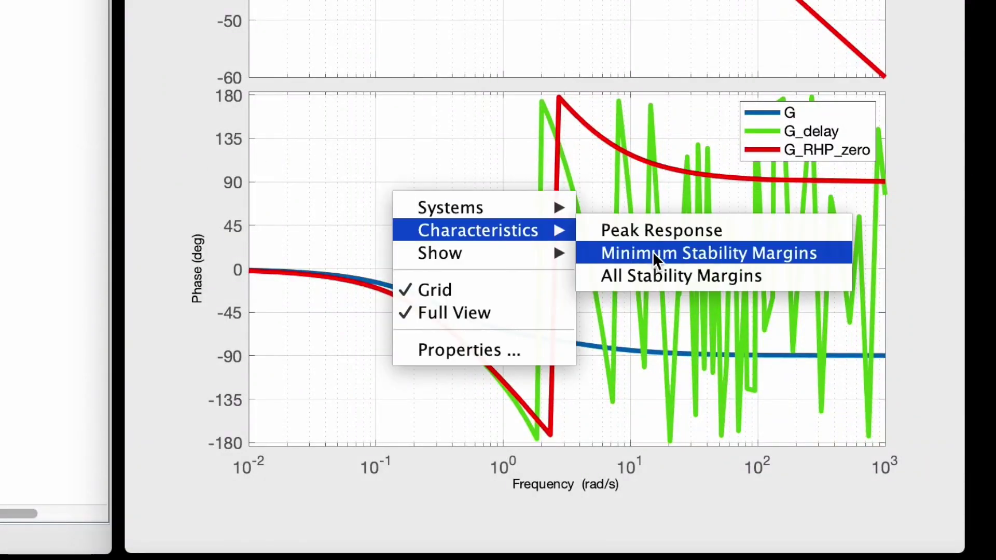
click(629, 250)
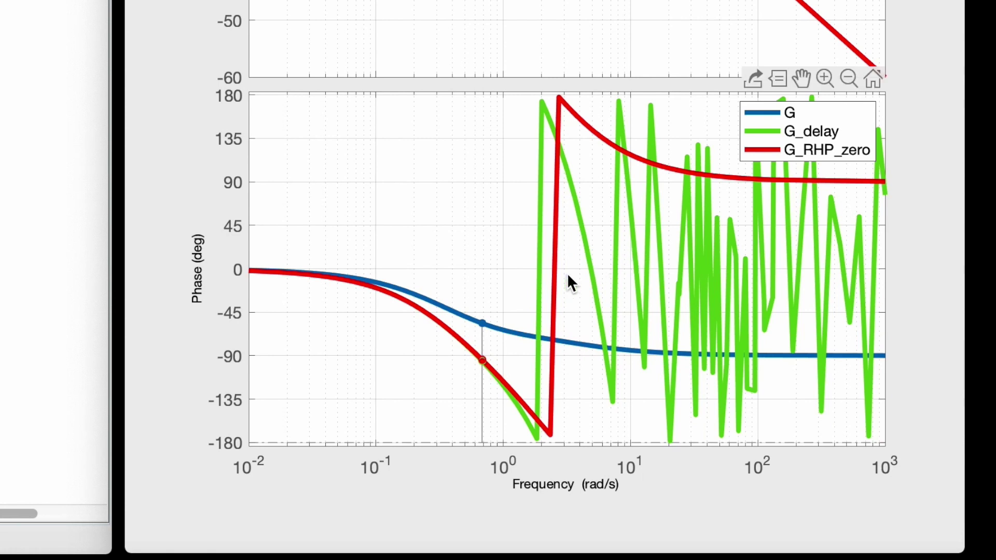
click(484, 323)
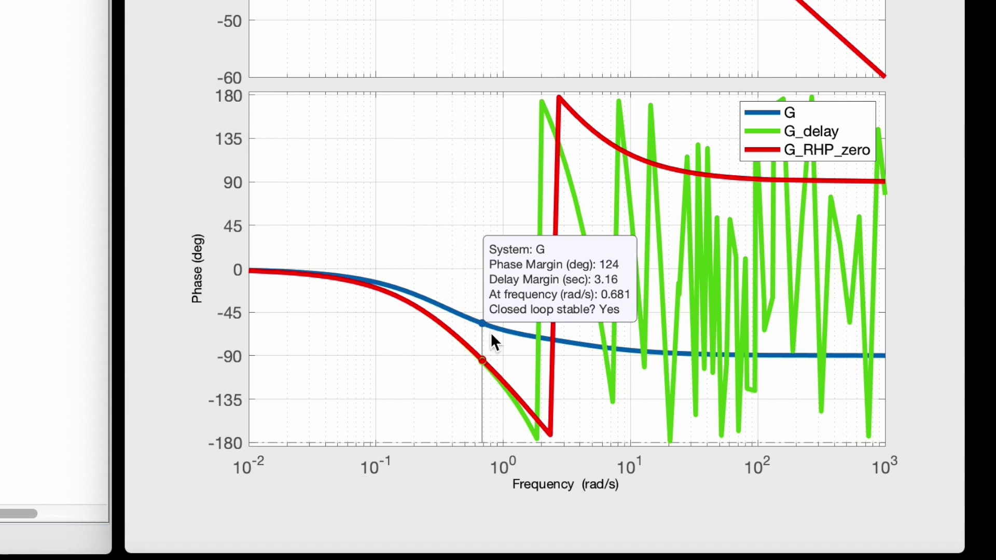
click(483, 359)
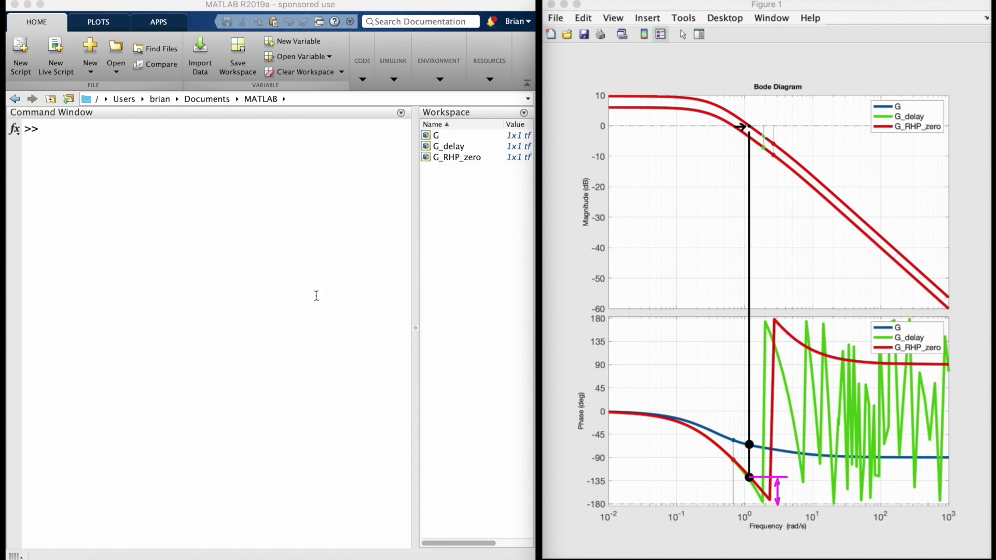
- Open controlSystemDesigner(G_RHP_zero) and drag the root-locus gain up until closed-loop poles turn unstable
click(265, 275)
text(controlSystemDesigner(G_RHP_zero))
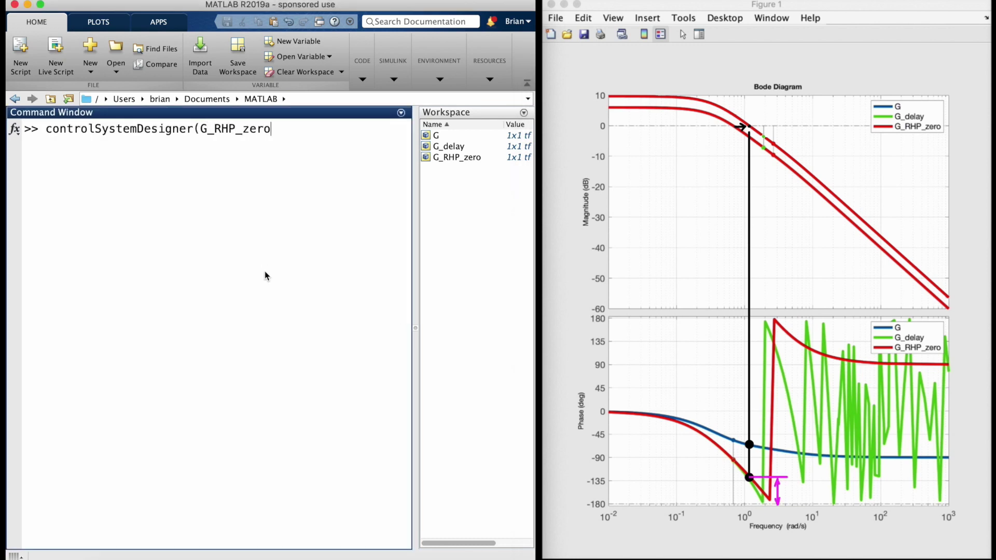
key(Return)
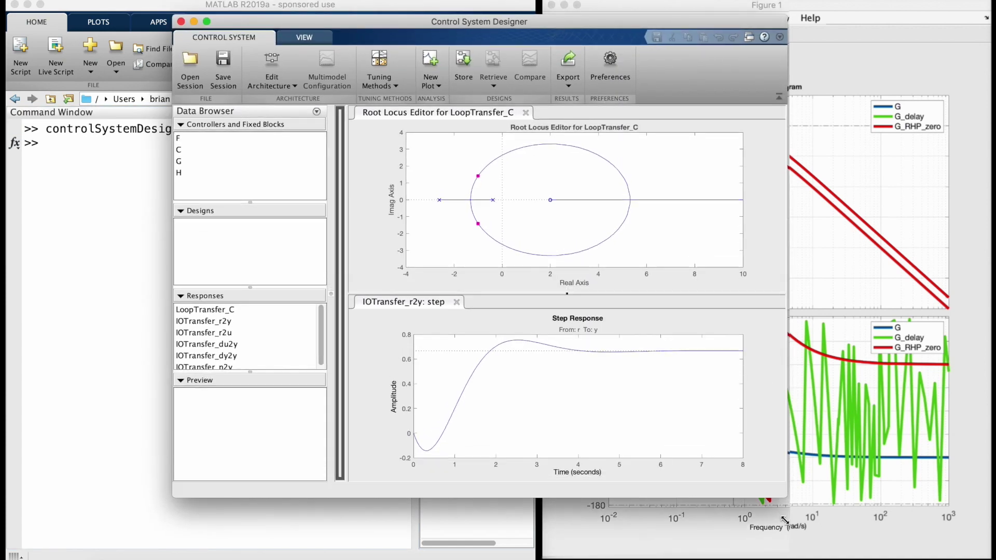
drag(784, 520, 786, 552)
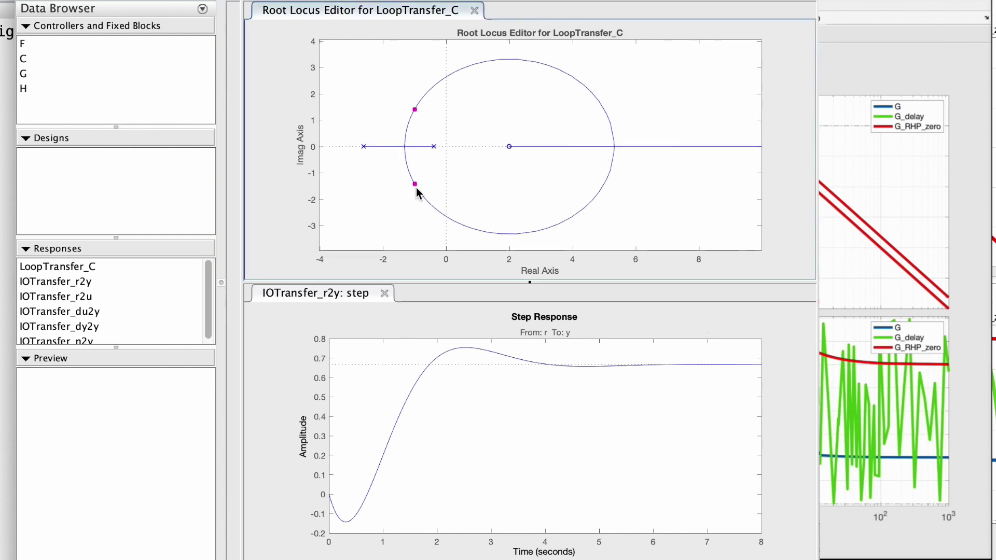
drag(416, 189, 429, 206)
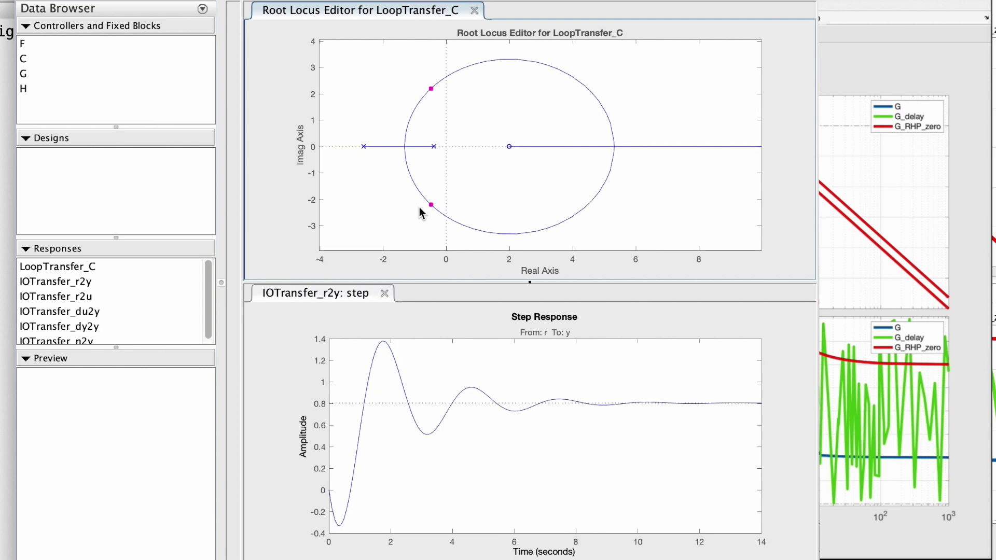
drag(432, 206, 457, 223)
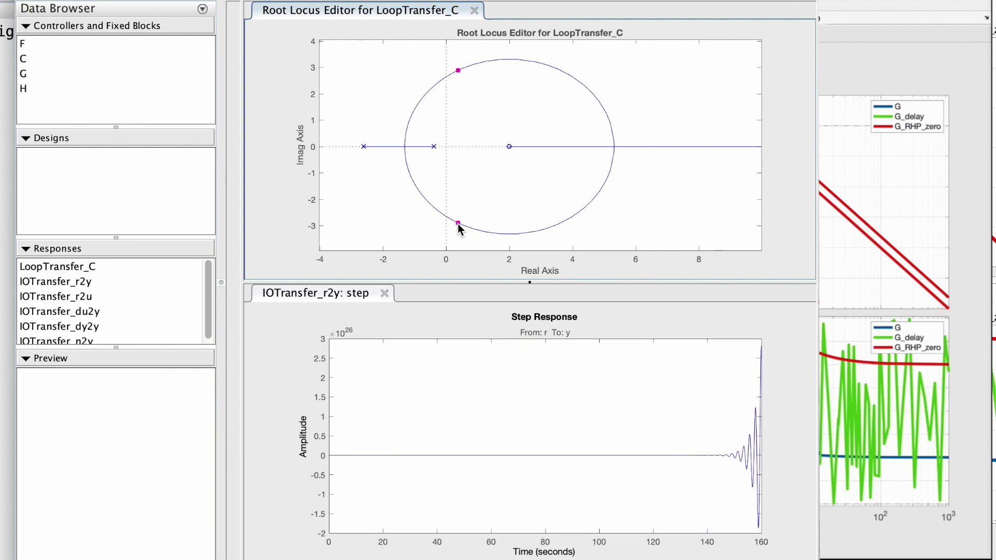